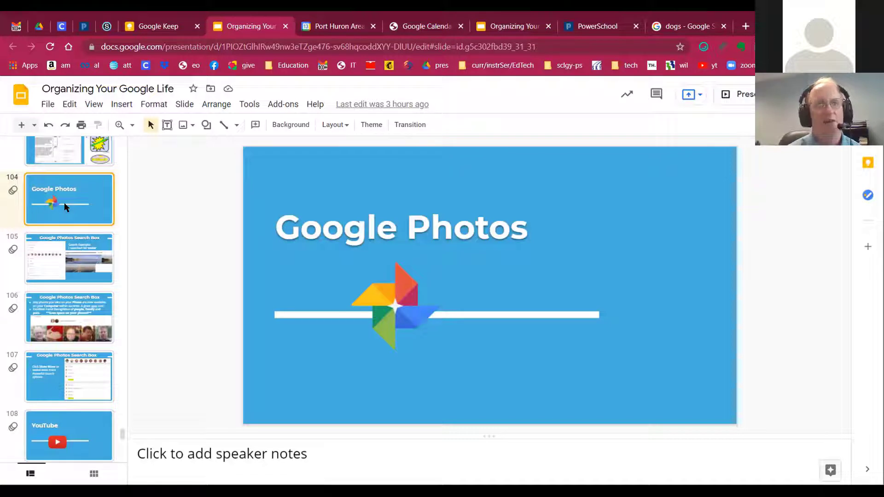
- Present slide 105, 'Google Photos Search Box', and advance to the 'Click Show More' slide
scroll(73, 226, down, 1)
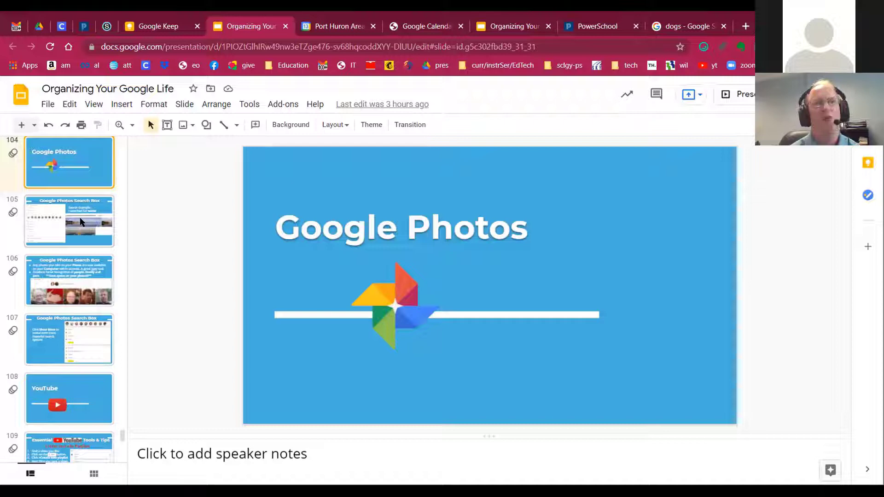
click(79, 220)
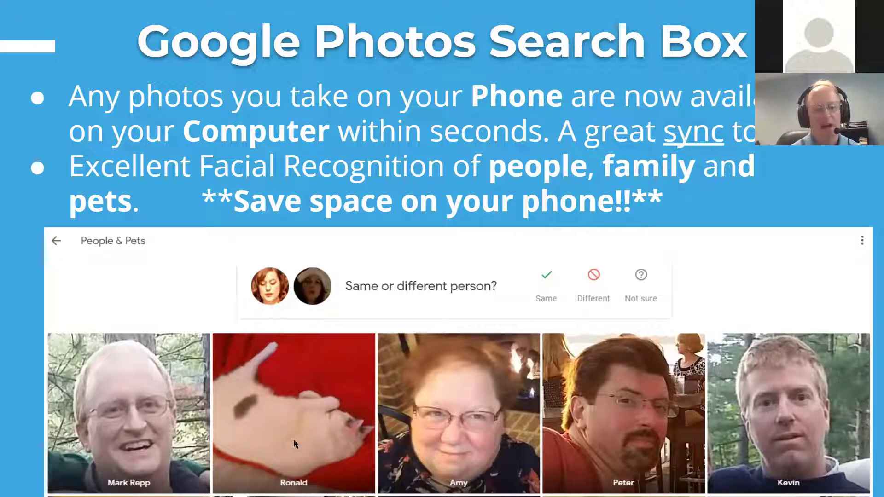
click(306, 460)
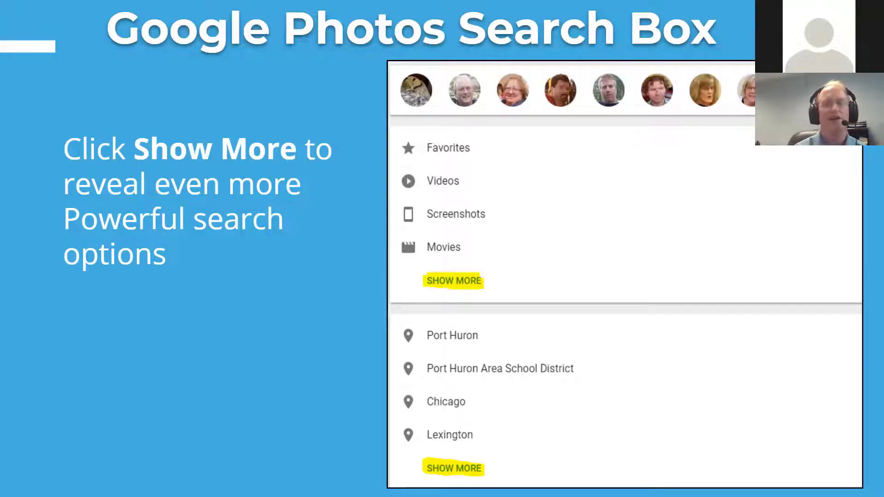
- Exit the slideshow and load photos.google.com in a new Chrome tab
key(F11)
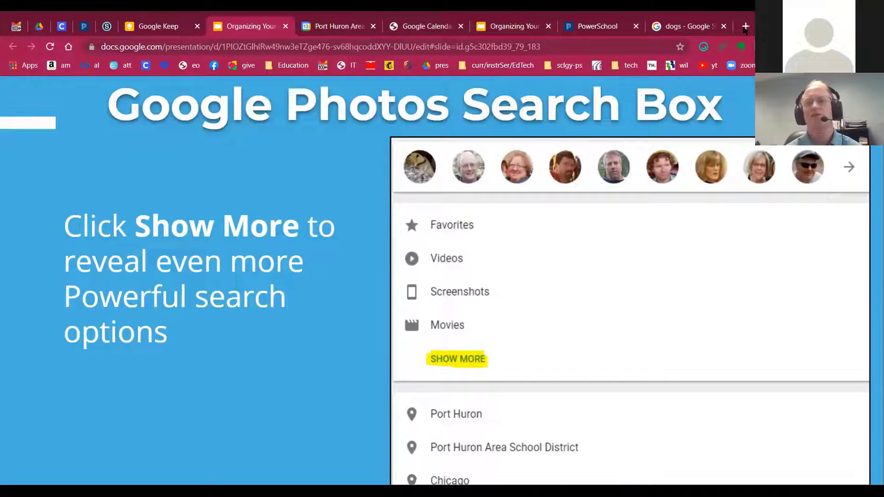
key(ctrl+t)
text(photos.)
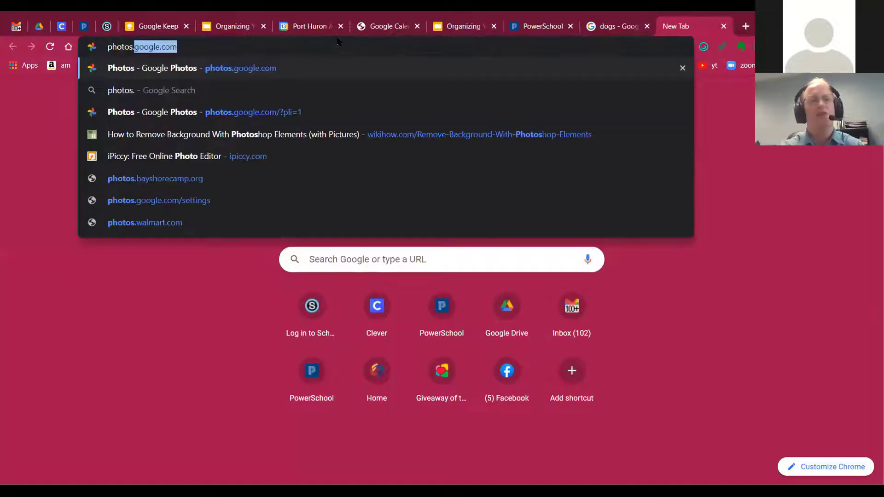
key(Return)
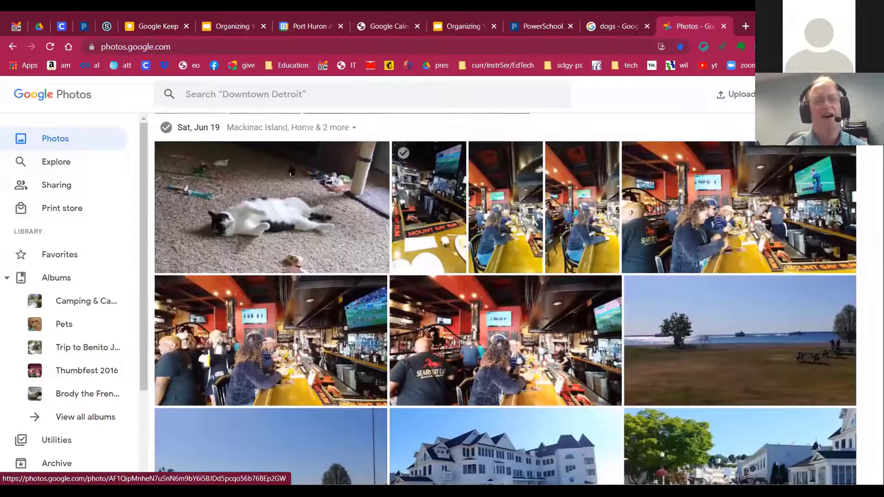
- Browse the recent photos, then bring up search suggestions like concerts, Miami and Key West
scroll(301, 218, down, 3)
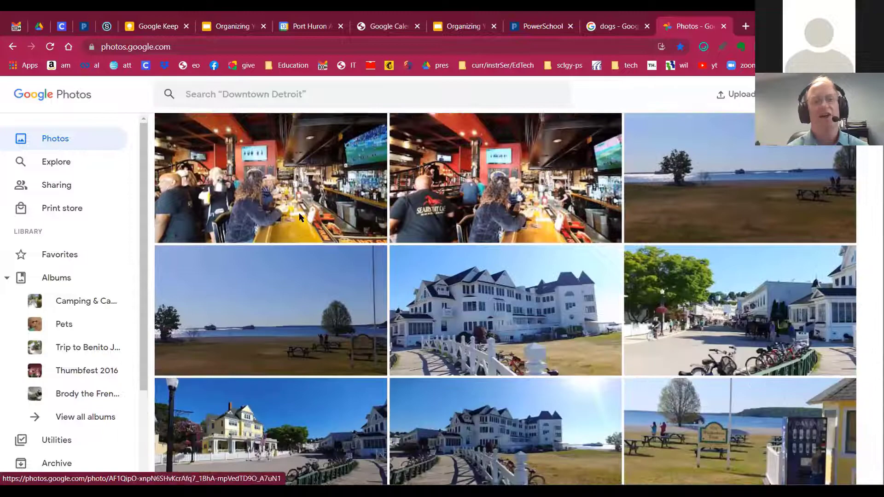
scroll(383, 216, down, 8)
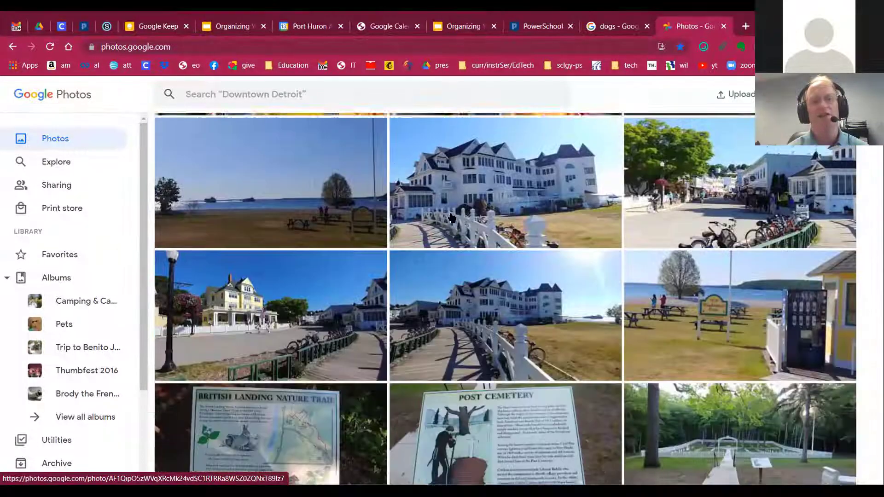
scroll(515, 230, up, 10)
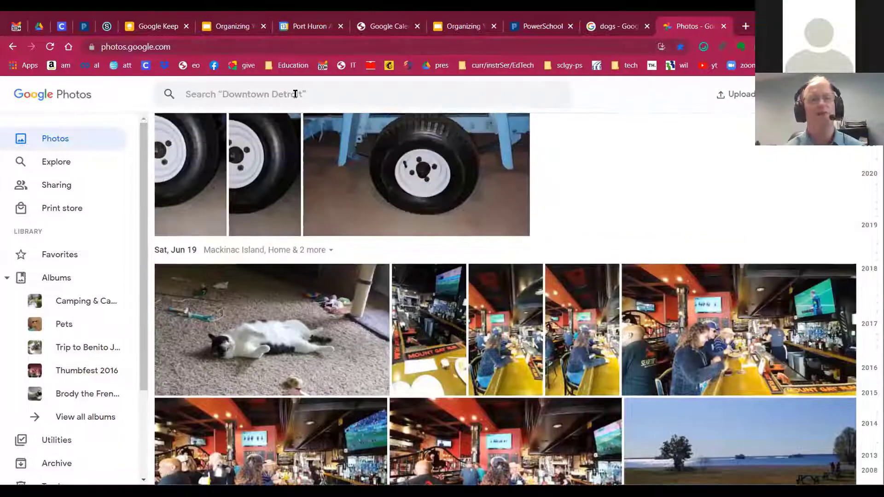
click(296, 94)
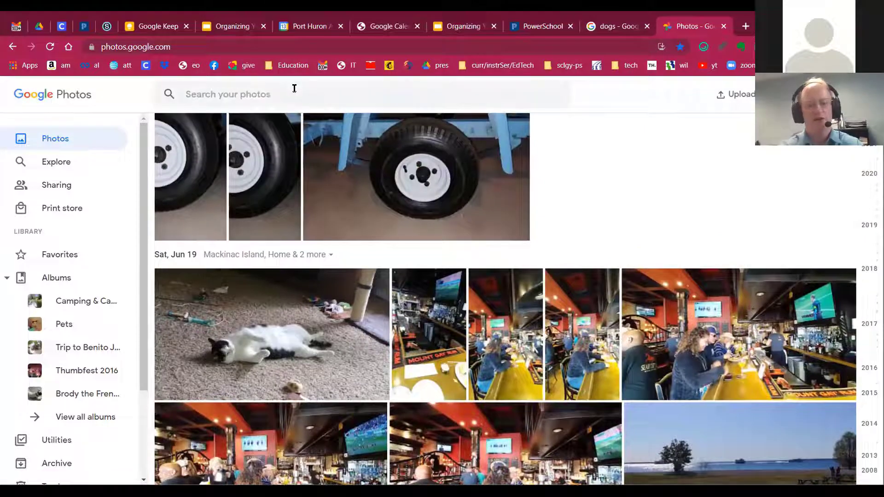
click(294, 89)
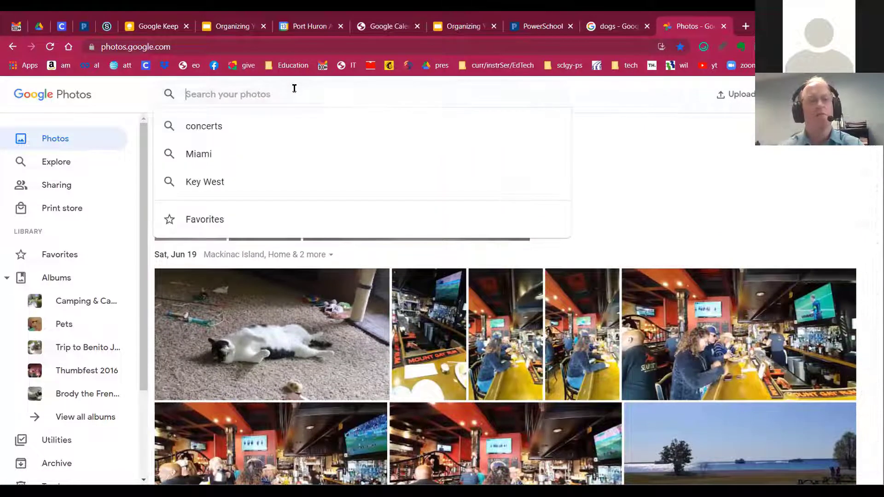
- Search the photo library for 'water' and scroll through the results
text(wat)
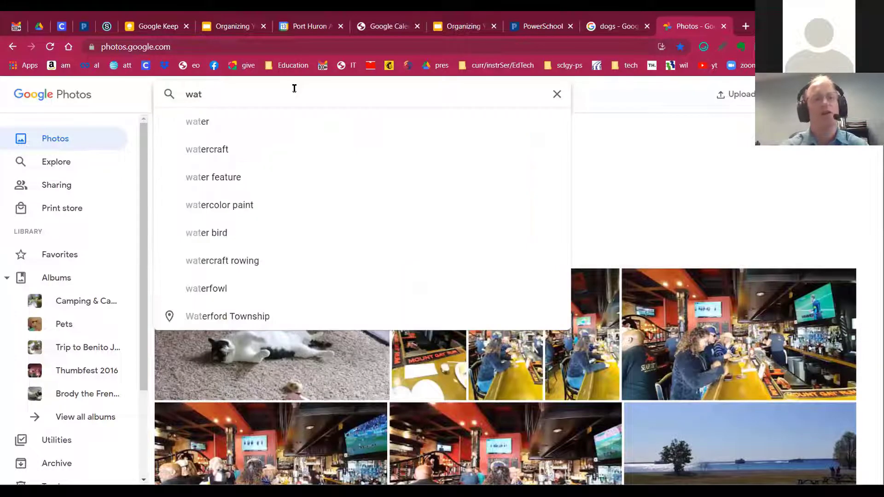
text(er)
key(Return)
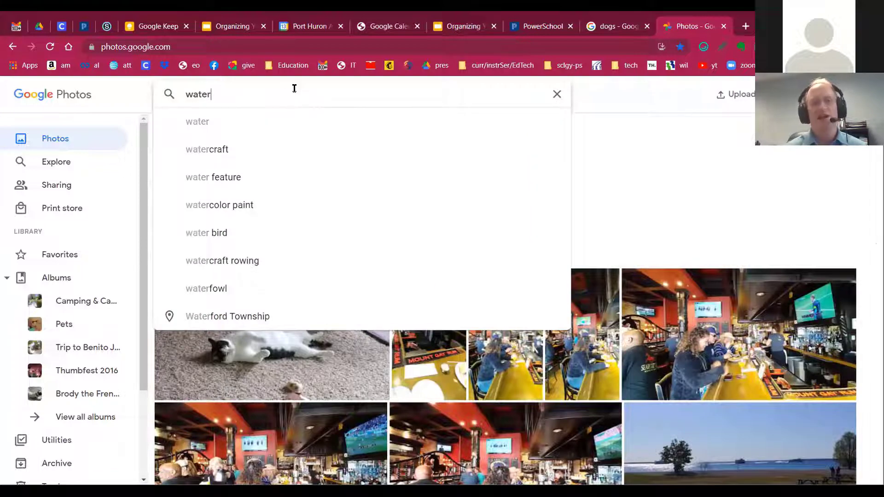
key(Return)
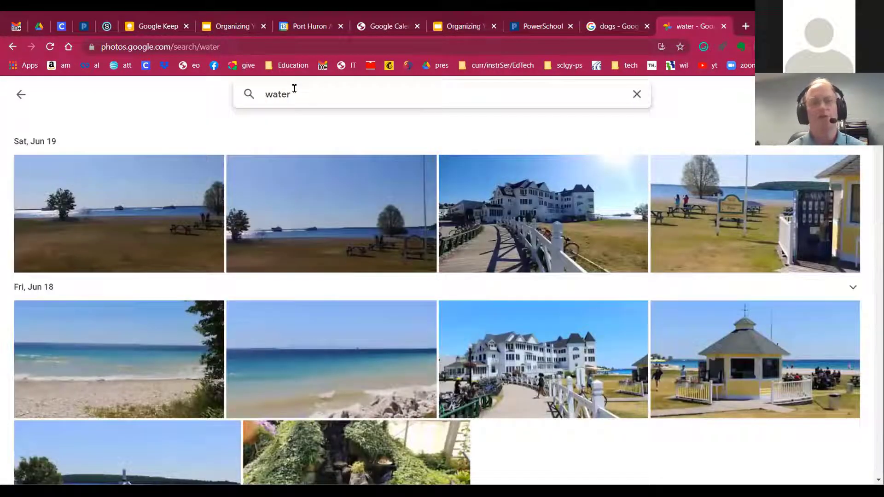
scroll(274, 198, down, 2)
scroll(274, 197, down, 12)
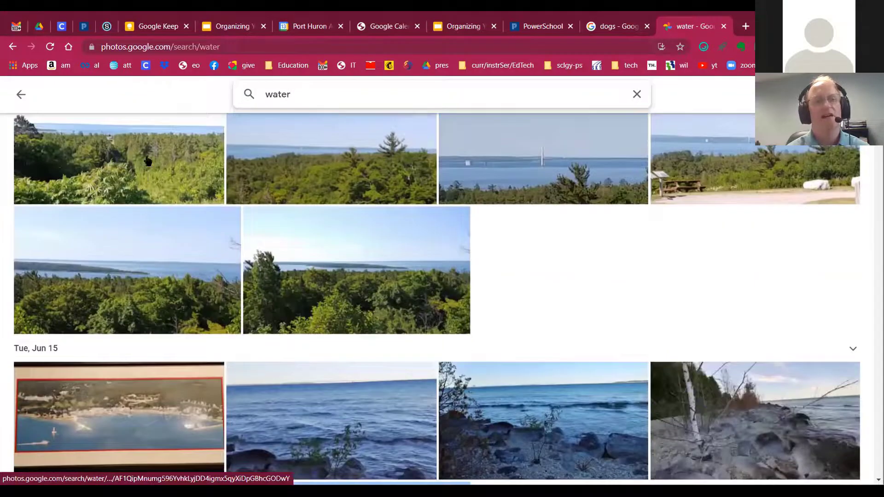
- Replace the query with 'kayak' and review the kayak photos
click(319, 94)
text(kayak)
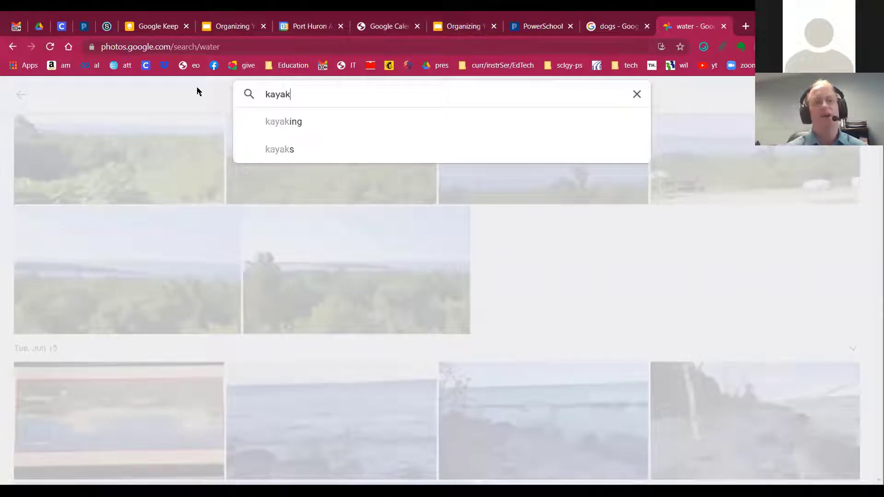
key(Return)
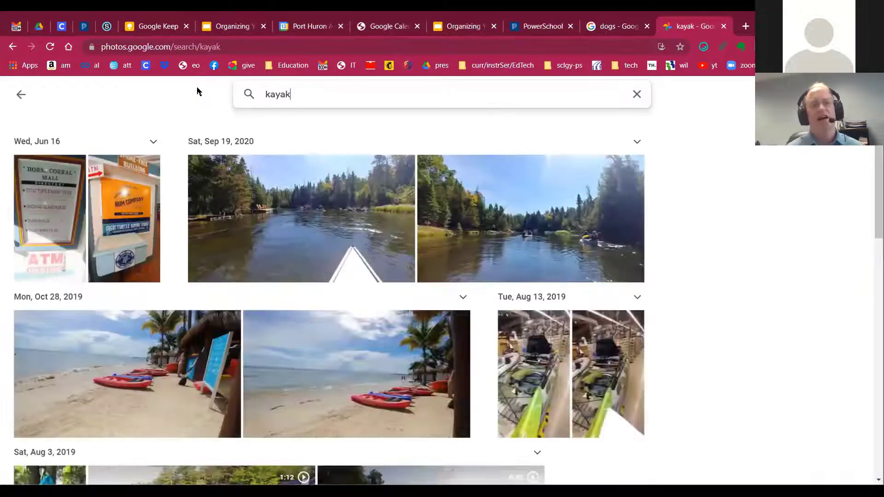
scroll(248, 314, down, 7)
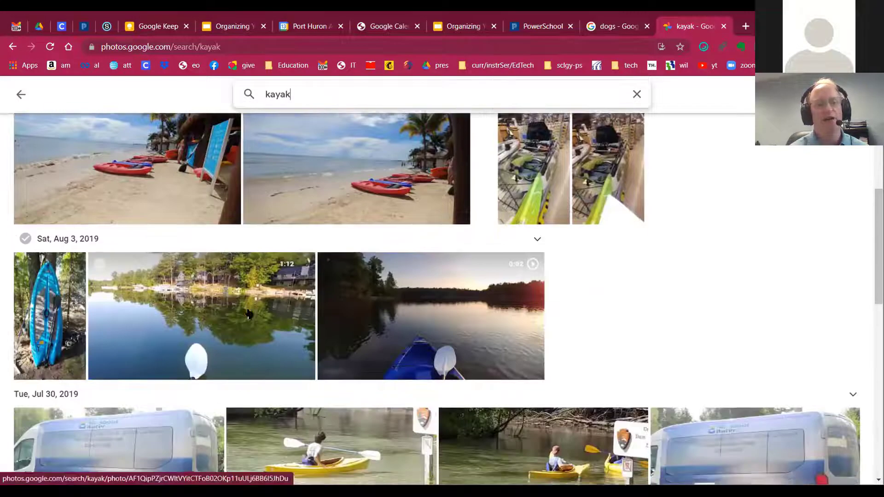
scroll(248, 313, down, 7)
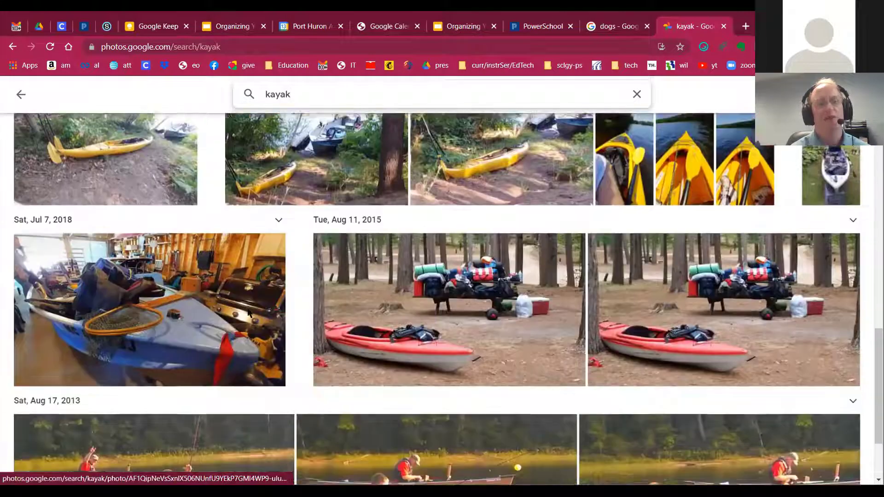
scroll(248, 314, up, 7)
- Replace the query with 'boat' and run that search
double_click(302, 94)
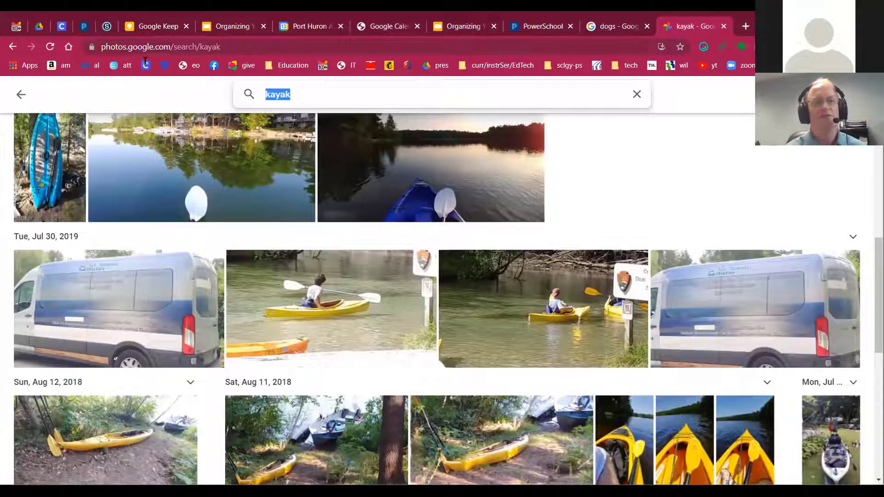
text(boat)
key(Return)
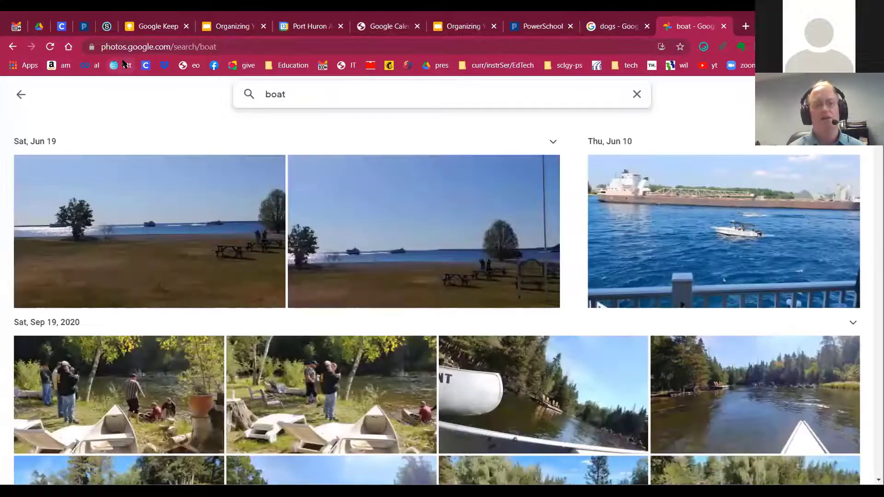
- Search for 'chicago' and scroll through the city photos, including the June 27, 2018 shots
click(347, 92)
key(BackSpace)
key(BackSpace)
key(BackSpace)
key(BackSpace)
text(chicago)
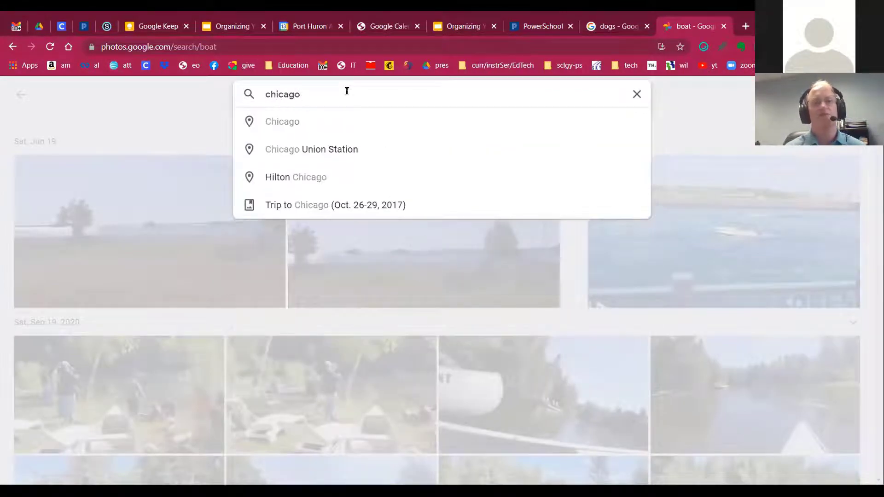
key(Return)
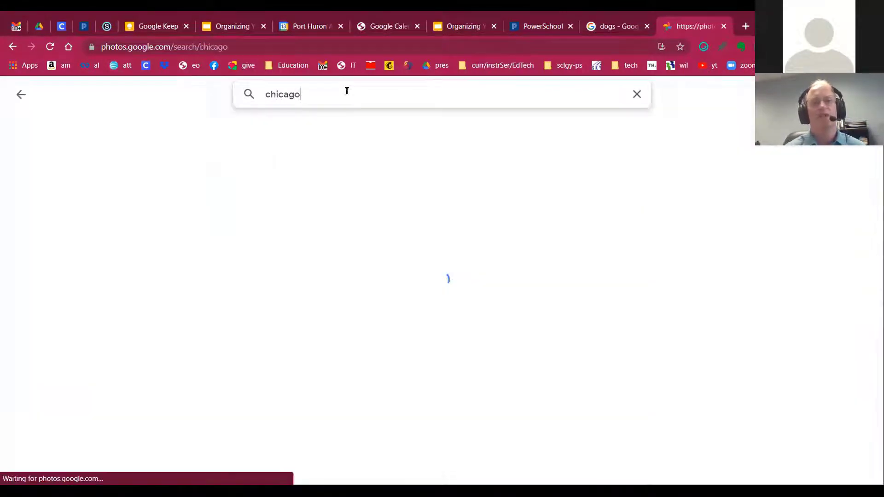
scroll(434, 250, down, 2)
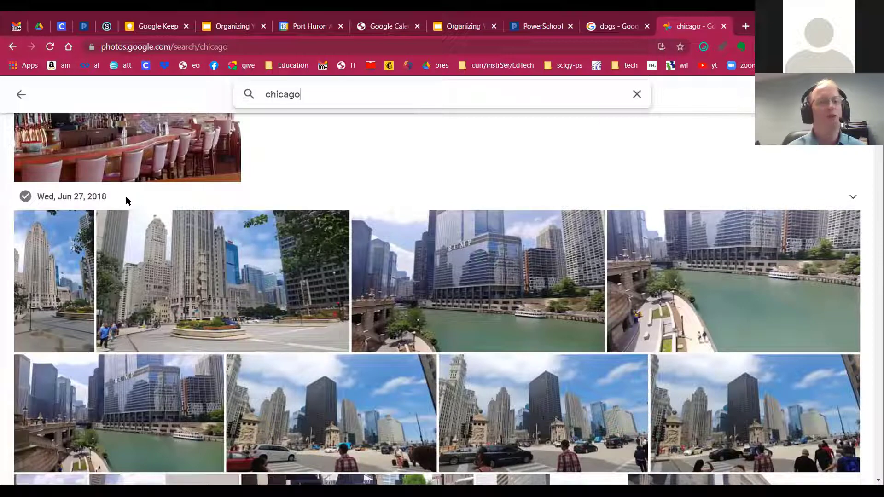
scroll(168, 232, down, 1)
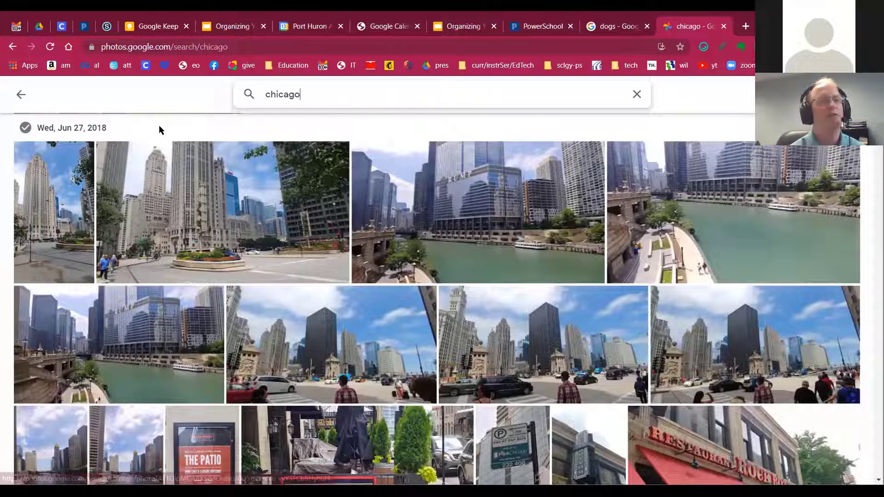
scroll(109, 150, down, 1)
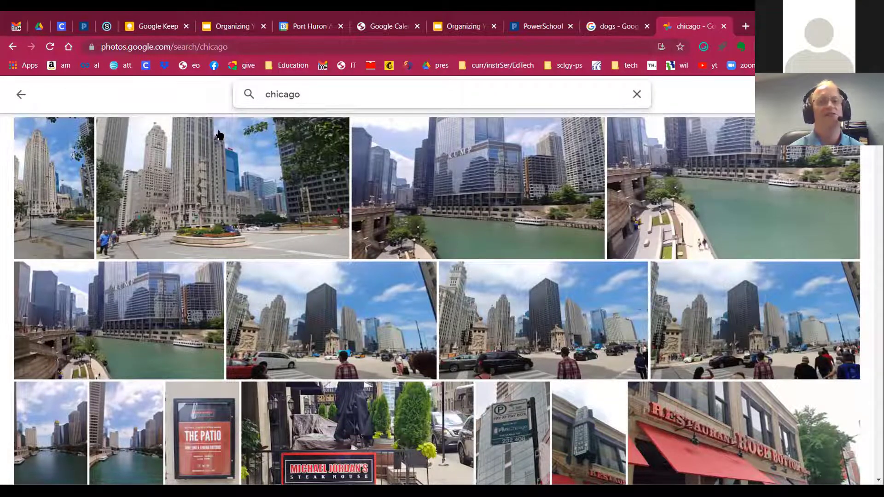
- Go to the Albums page, then open and dismiss the Camping & Canoeing Trip album menu
click(21, 94)
click(48, 276)
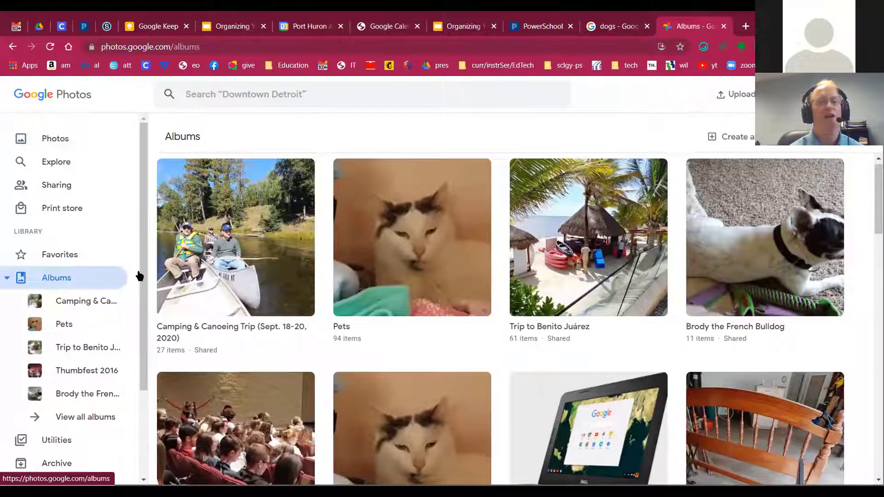
click(304, 174)
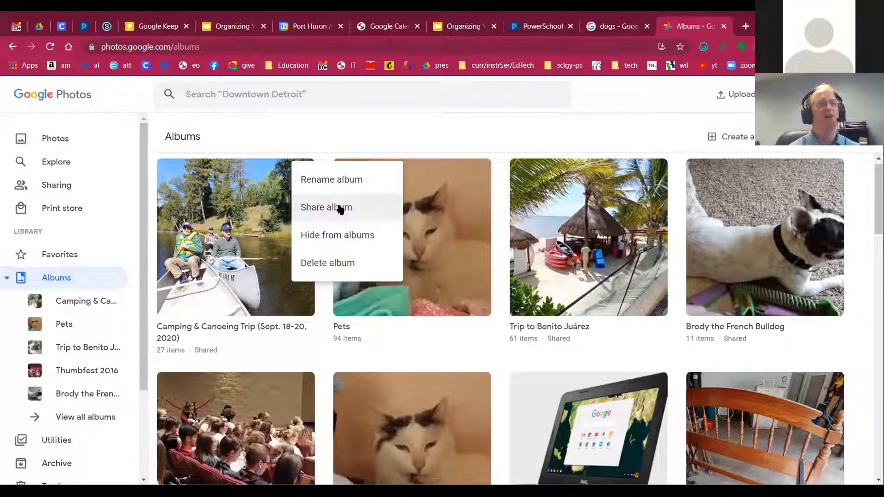
click(286, 132)
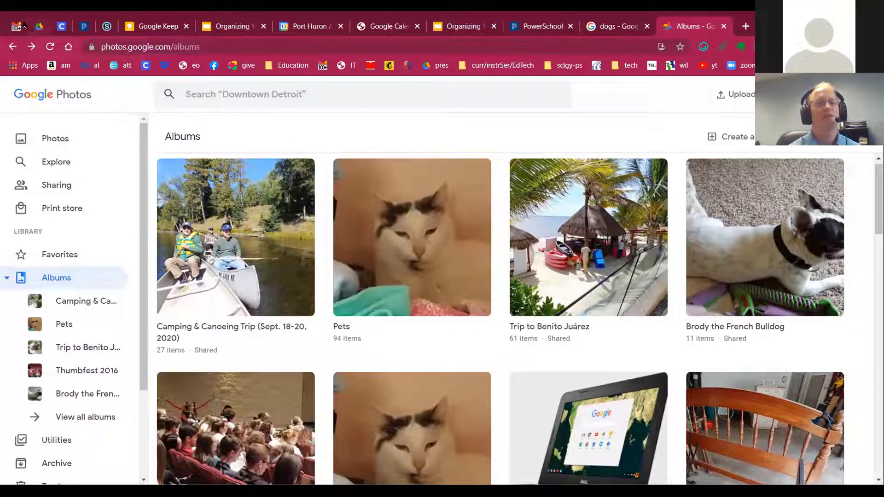